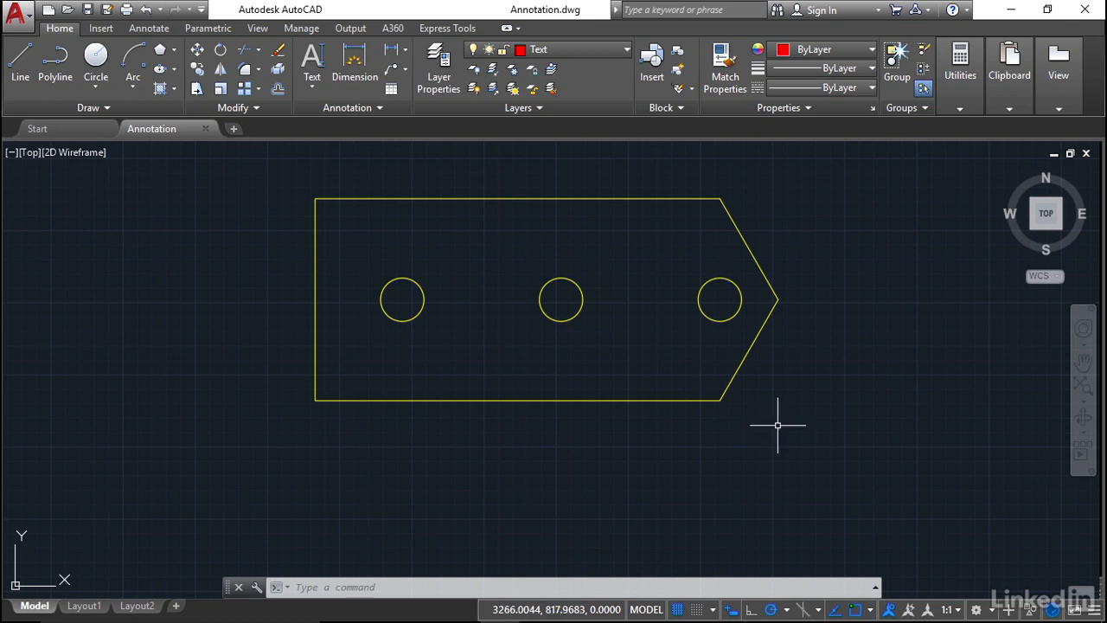
Step: Make the Text layer the current layer
click(629, 53)
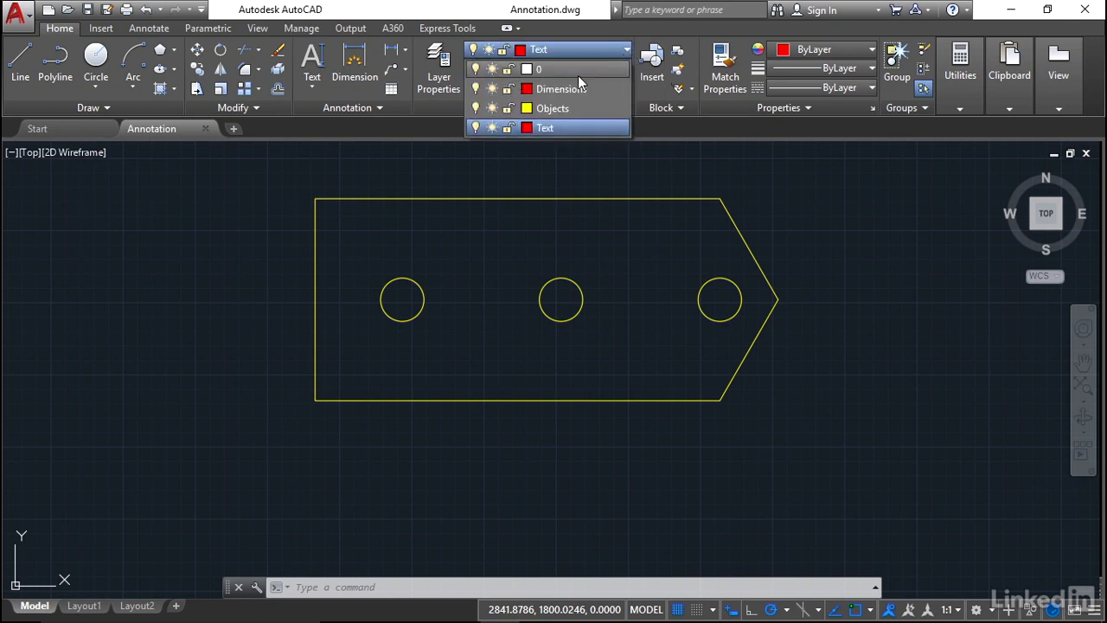
click(556, 129)
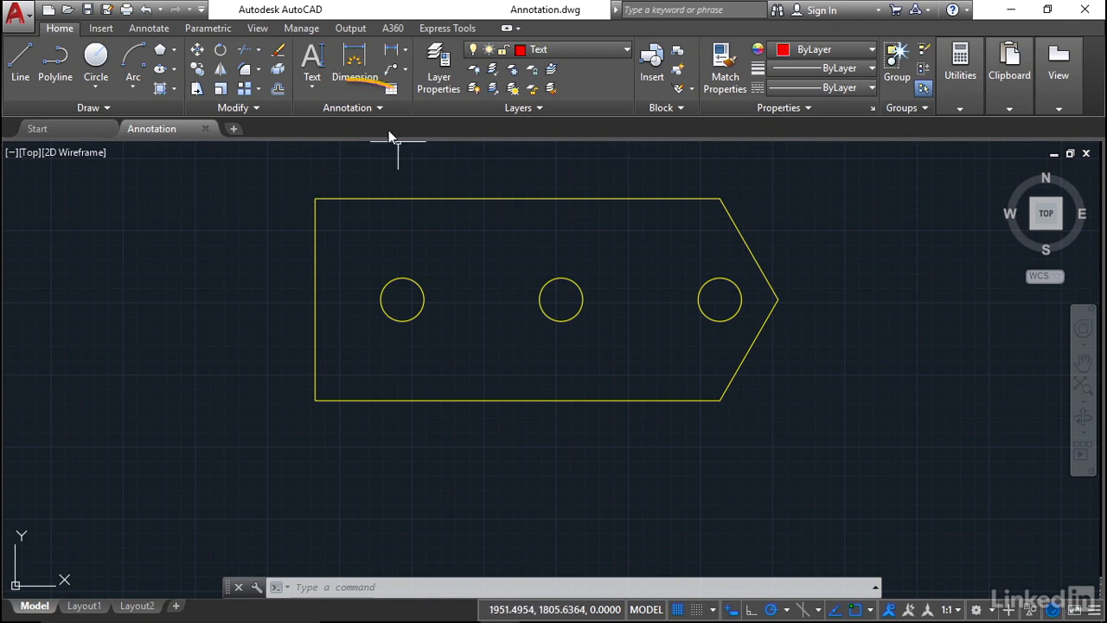
Step: Examine the current annotation styles and the settings of the Standard text style
click(379, 107)
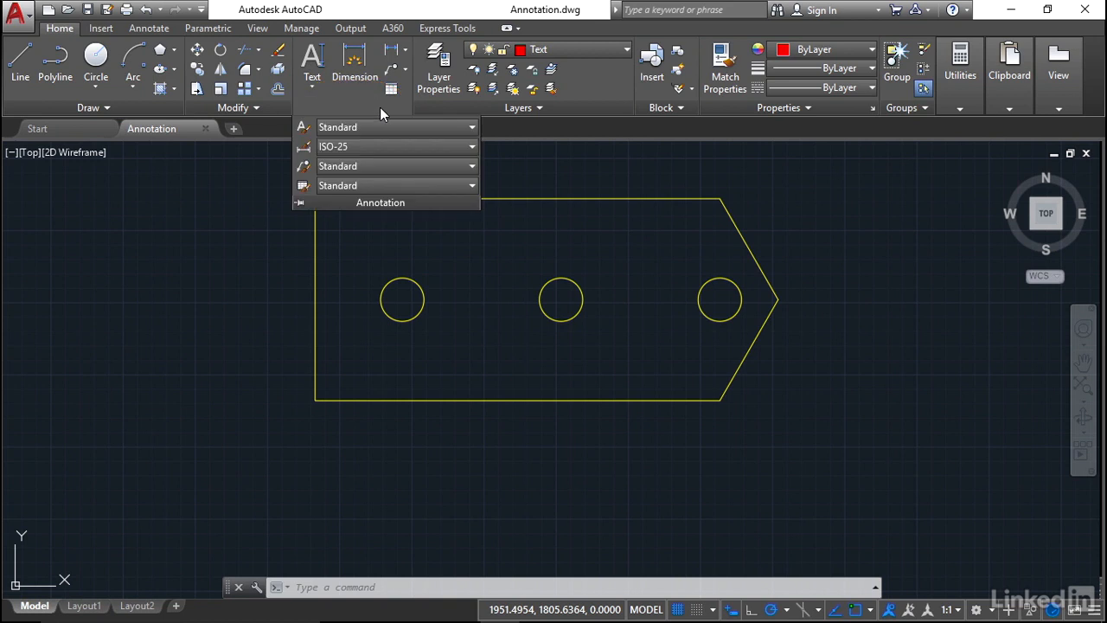
click(149, 29)
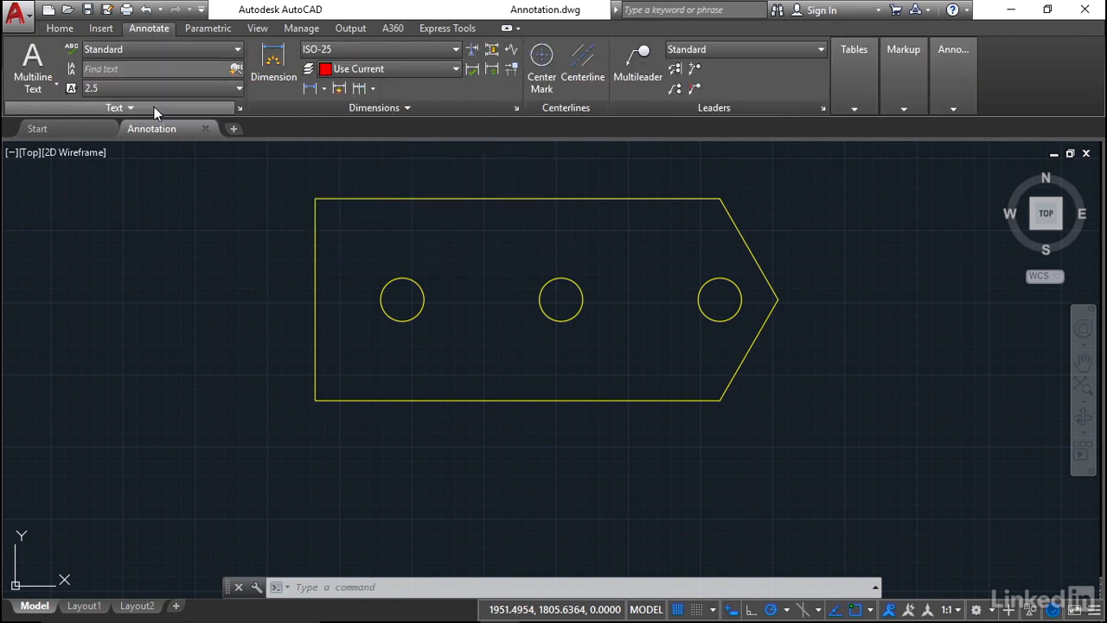
click(239, 109)
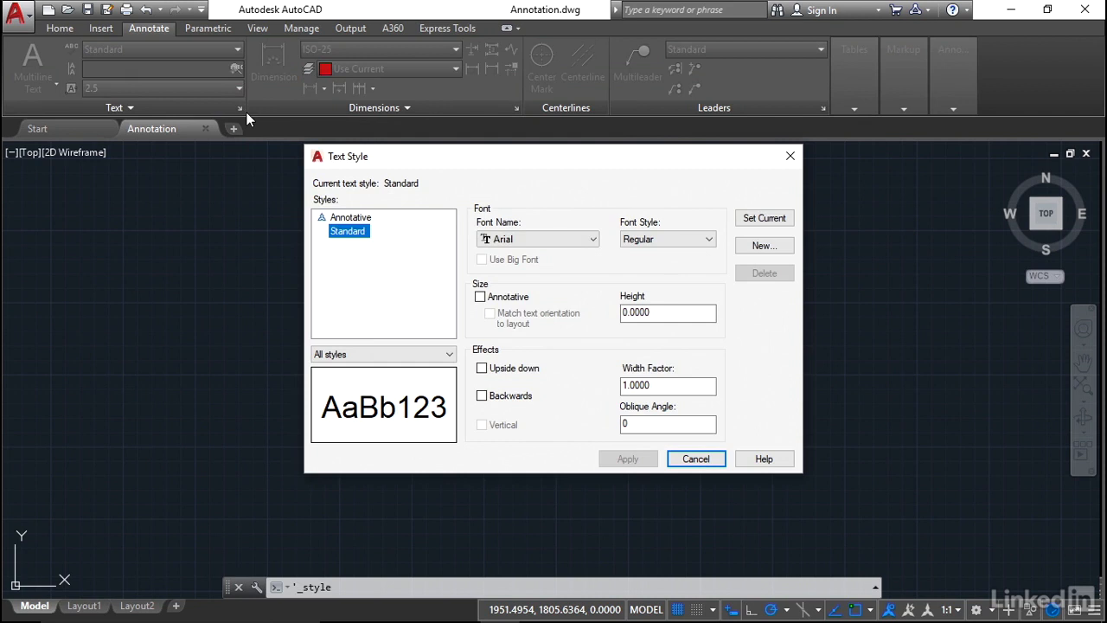
click(712, 459)
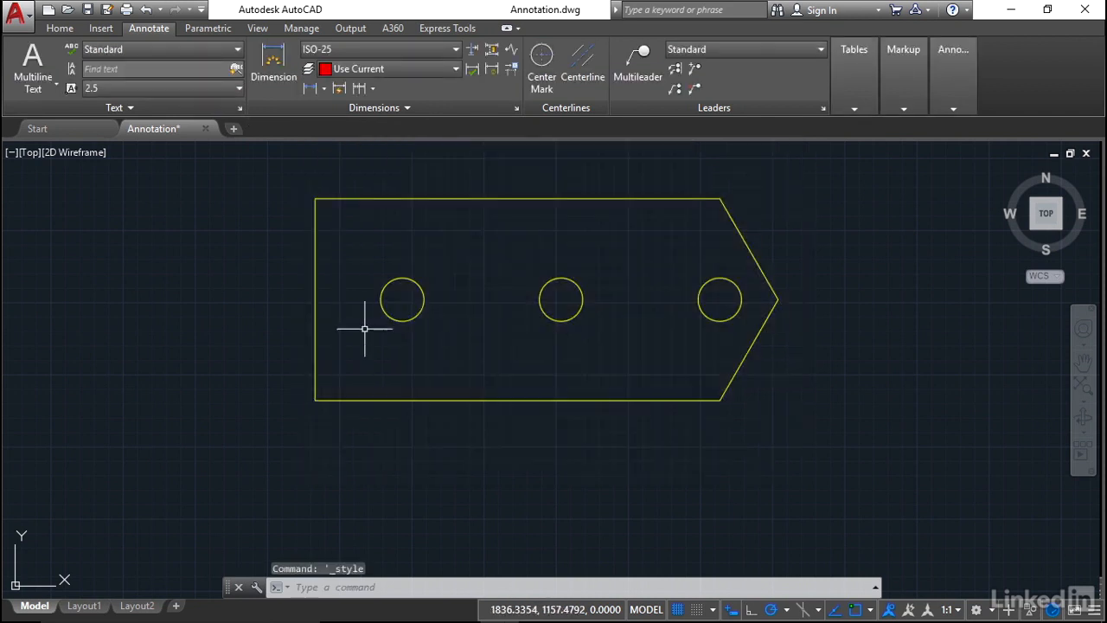
Step: Try the Verdana font with the Italic font style on the Standard text style
click(59, 28)
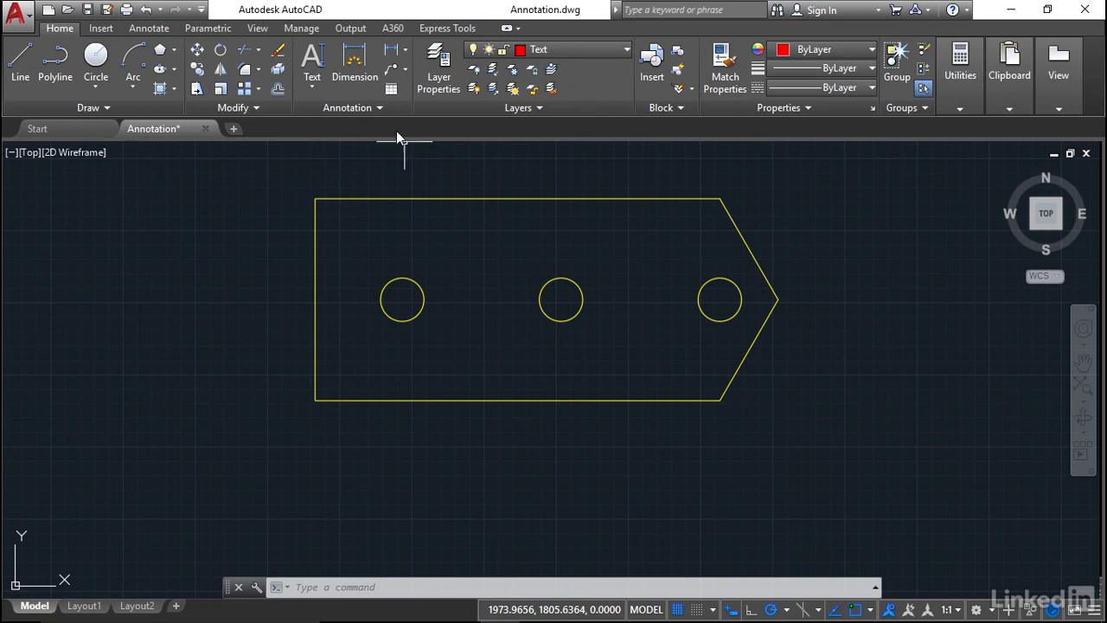
click(377, 109)
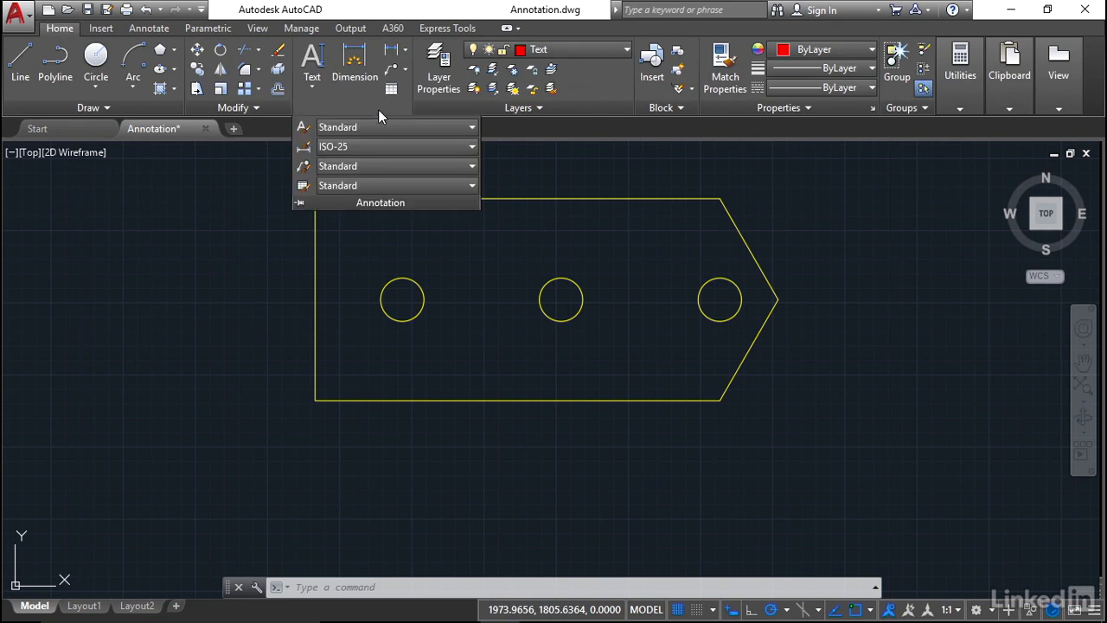
click(305, 128)
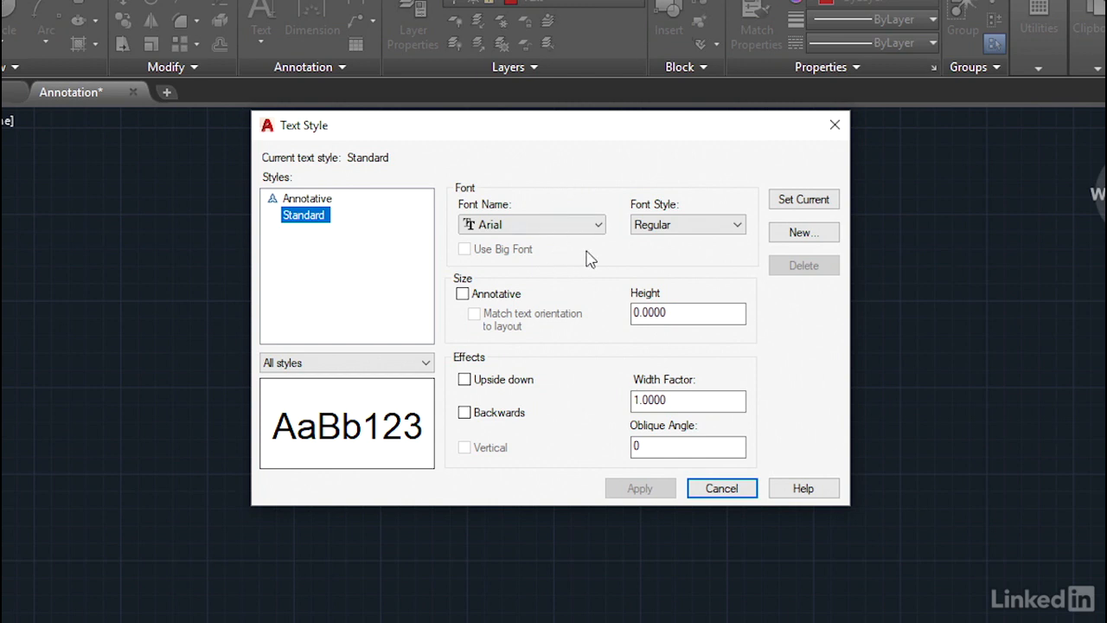
click(599, 225)
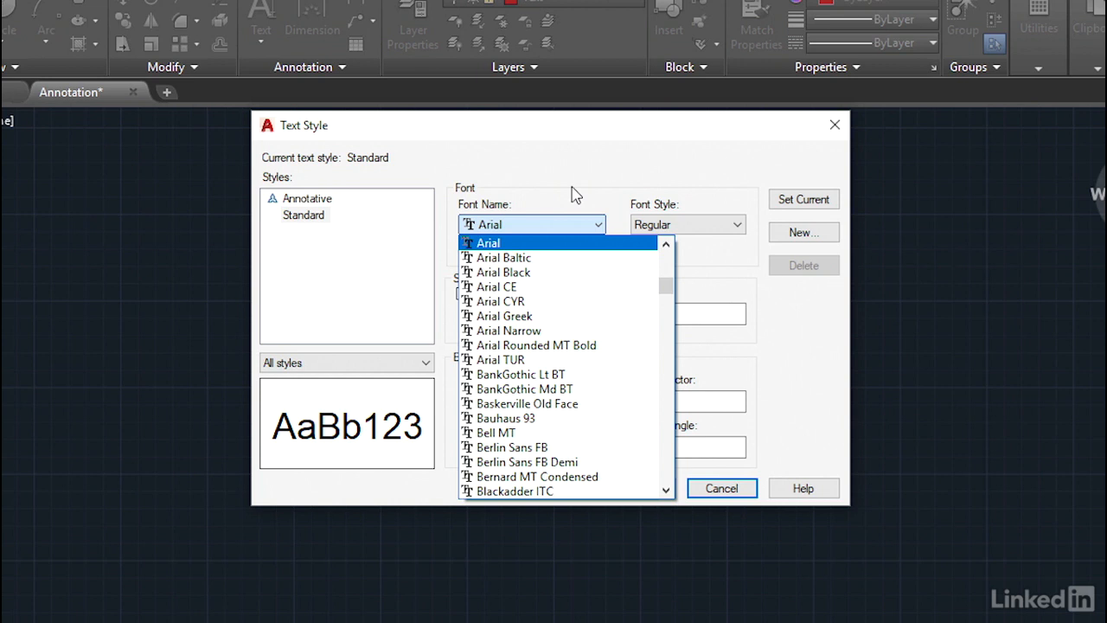
key(v)
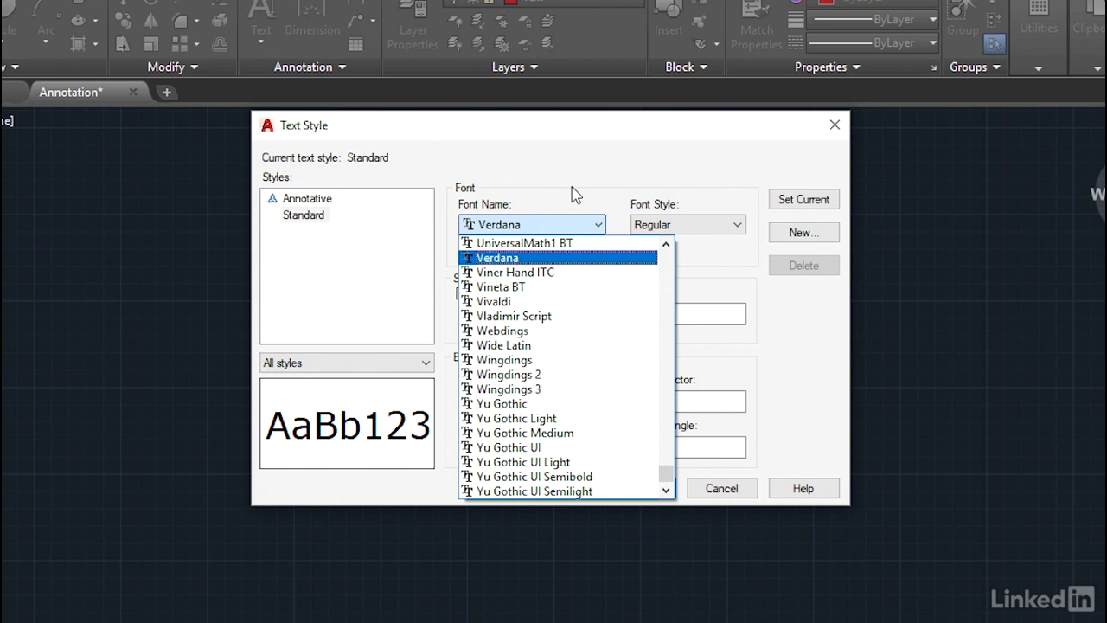
key(Down)
key(Down)
key(Down)
key(Down)
key(v)
key(Down)
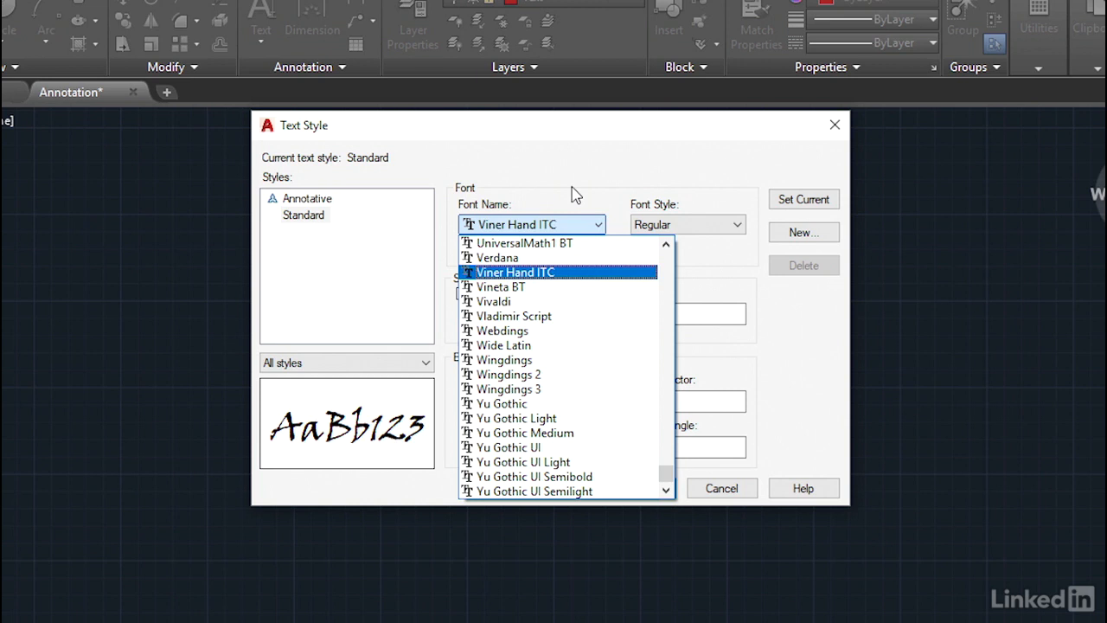
click(522, 259)
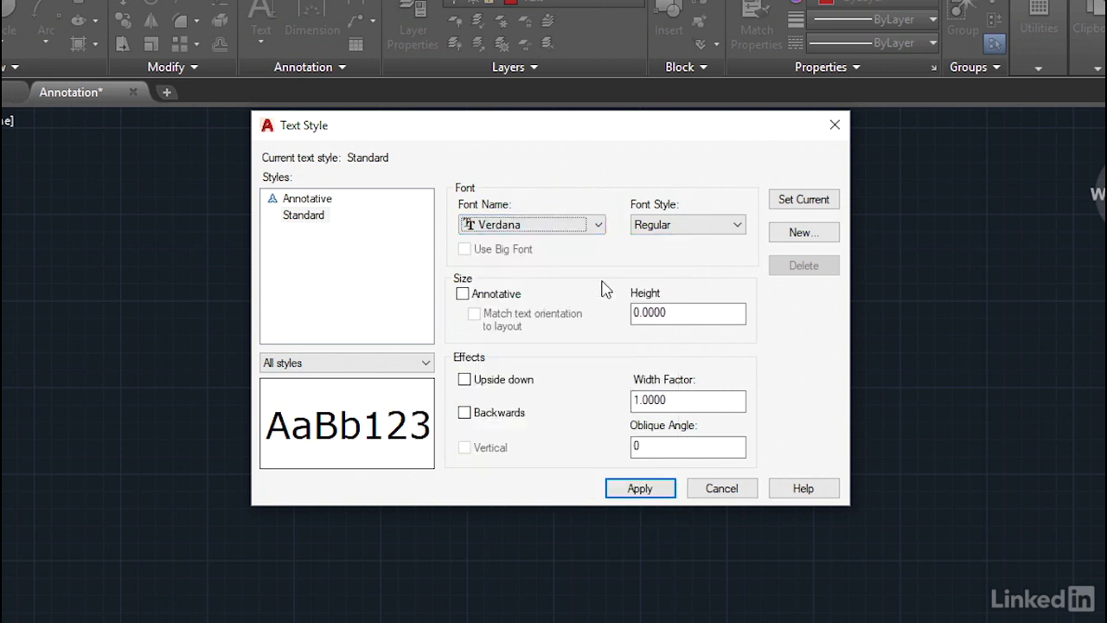
click(737, 225)
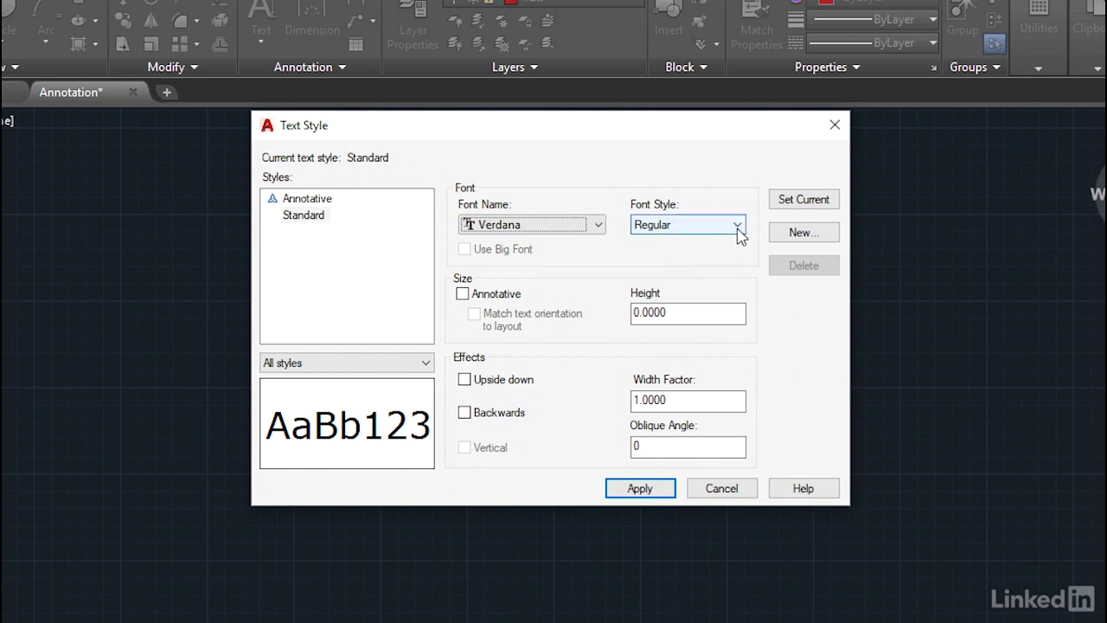
click(685, 267)
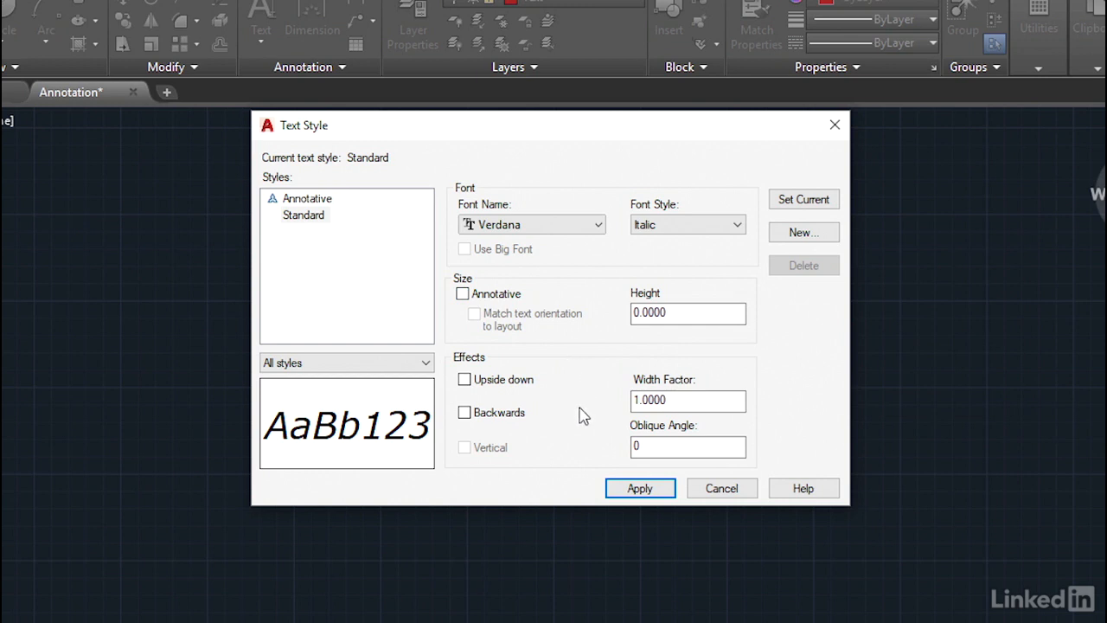
Step: Try the upside-down and backwards effects with a width factor of 0.5 on the Standard text style
click(465, 382)
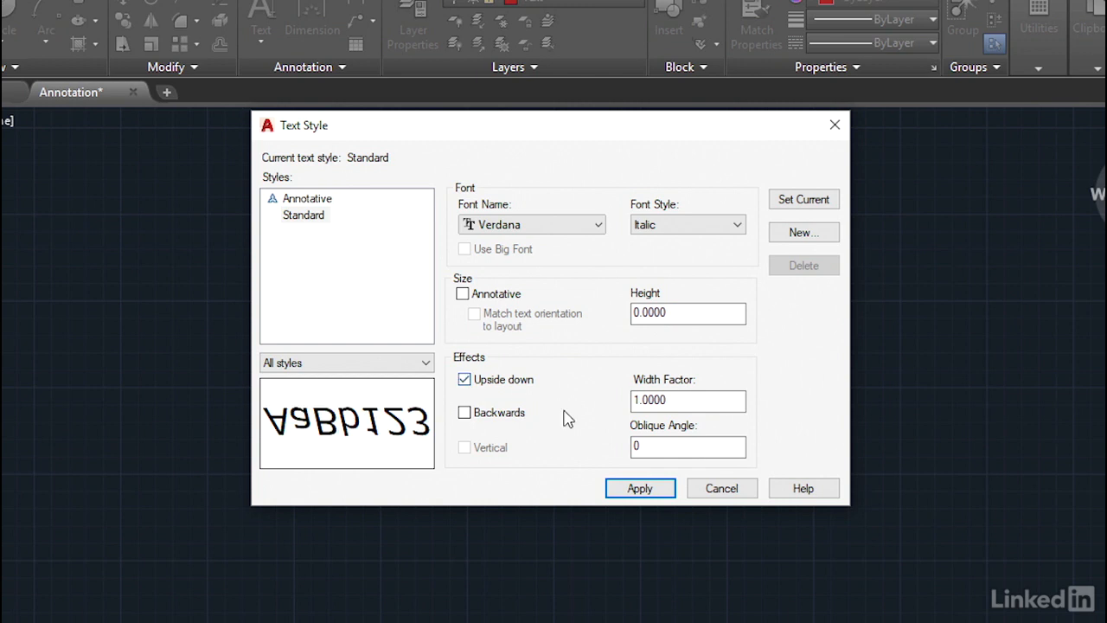
click(465, 414)
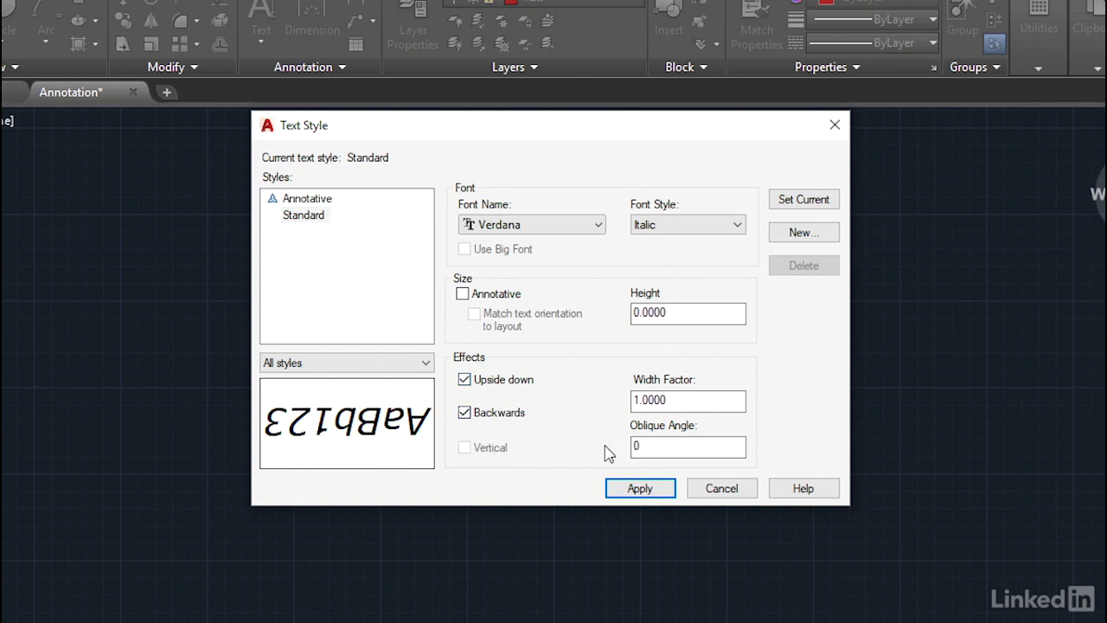
double_click(672, 400)
text(0.5)
key(Tab)
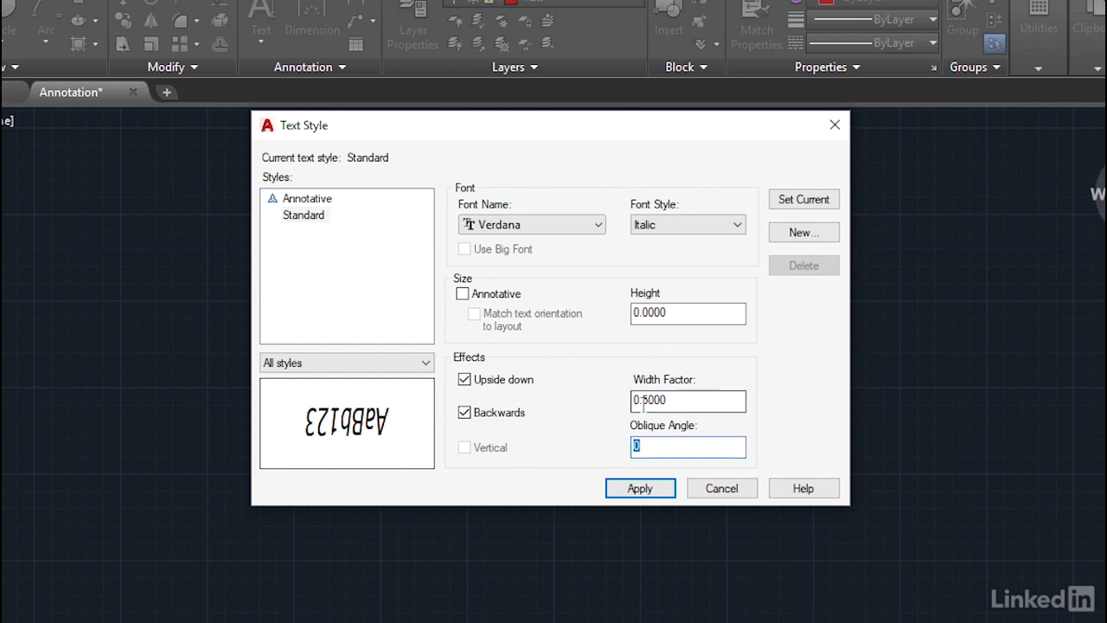
Step: Turn off the backwards and upside-down effects and set the oblique angle to 45
click(465, 413)
click(465, 381)
double_click(640, 444)
text(45)
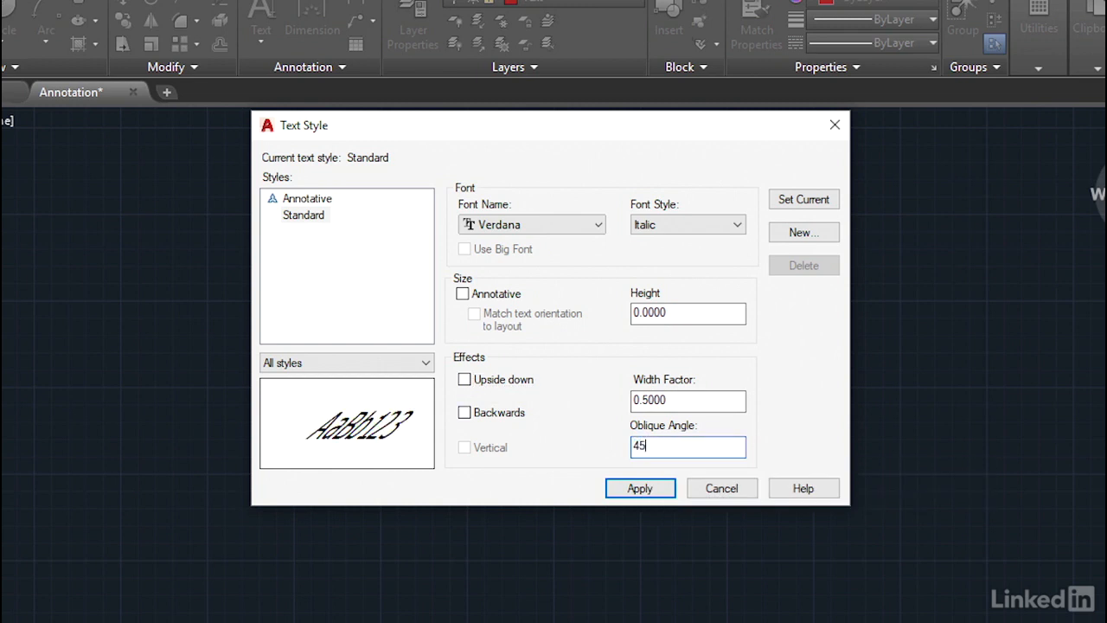
Step: Reset the width factor to 1 and the oblique angle to 0, and discard the Standard text style edits
double_click(682, 402)
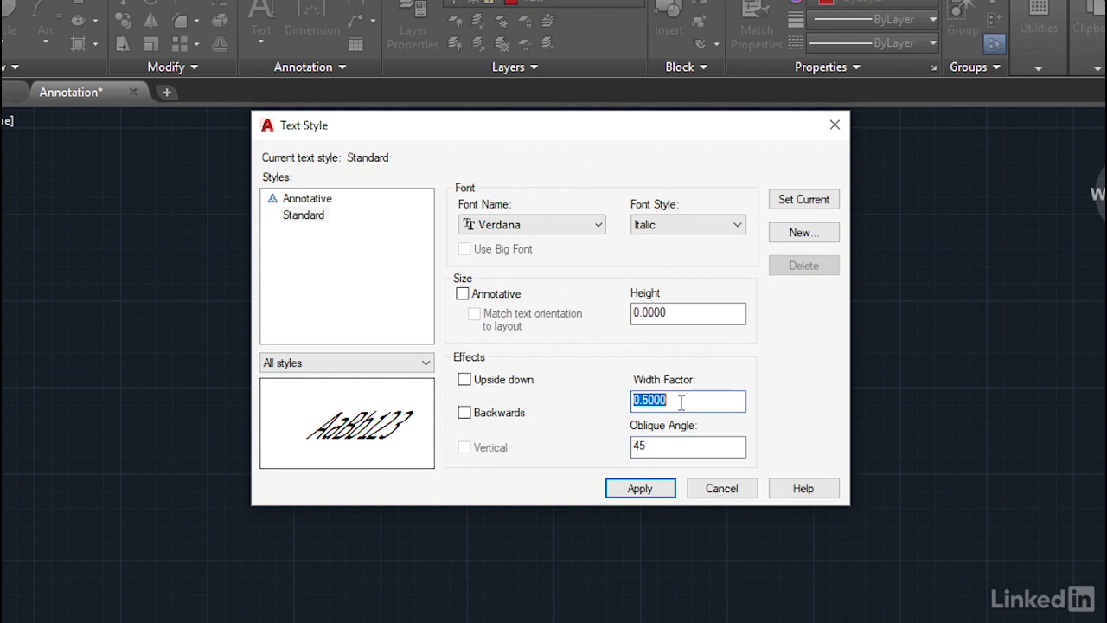
text(1)
double_click(670, 445)
text(0)
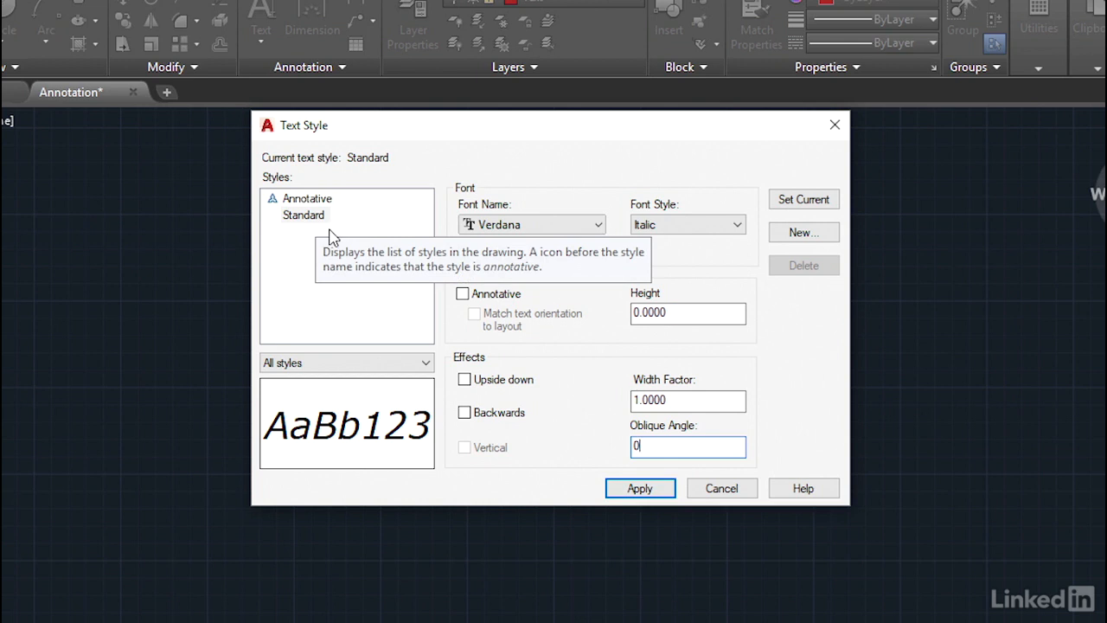
click(721, 489)
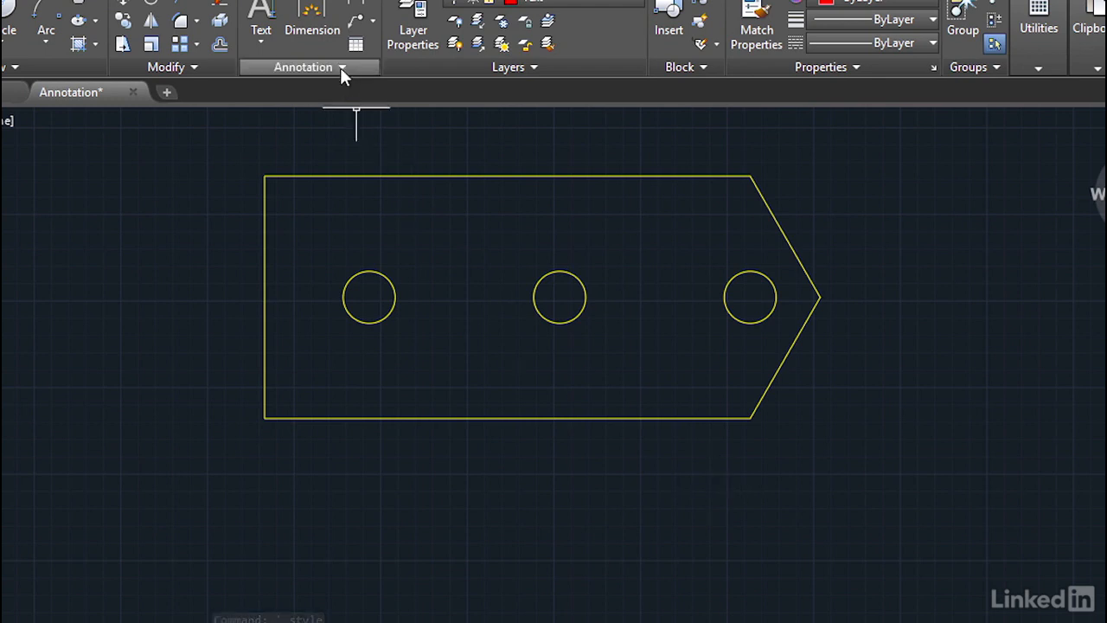
Step: Create a new text style named Training
click(342, 69)
click(248, 90)
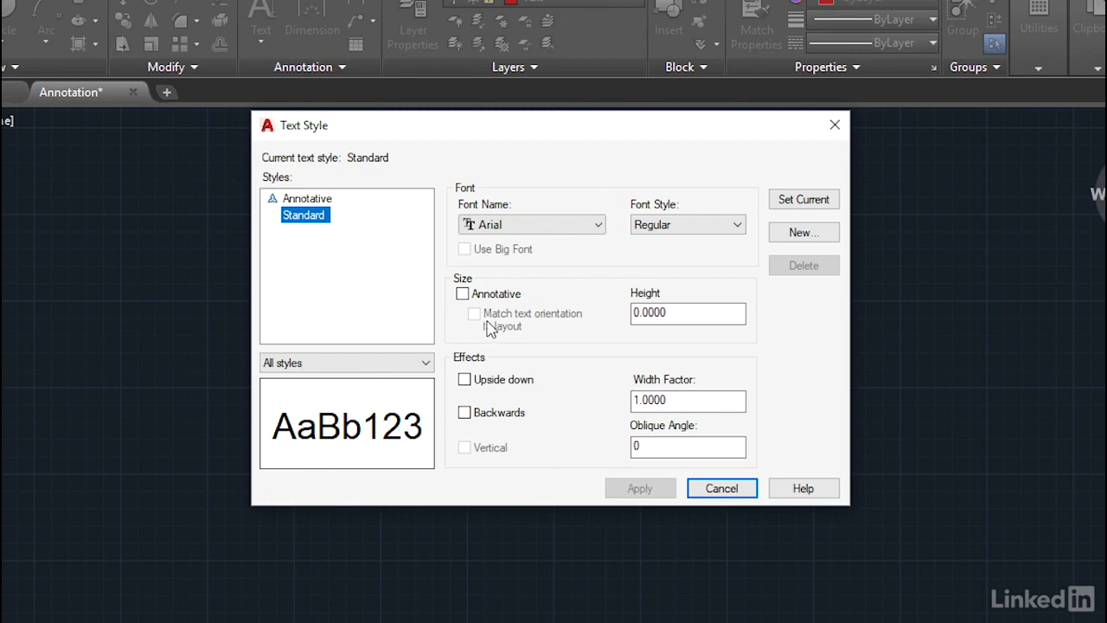
click(800, 234)
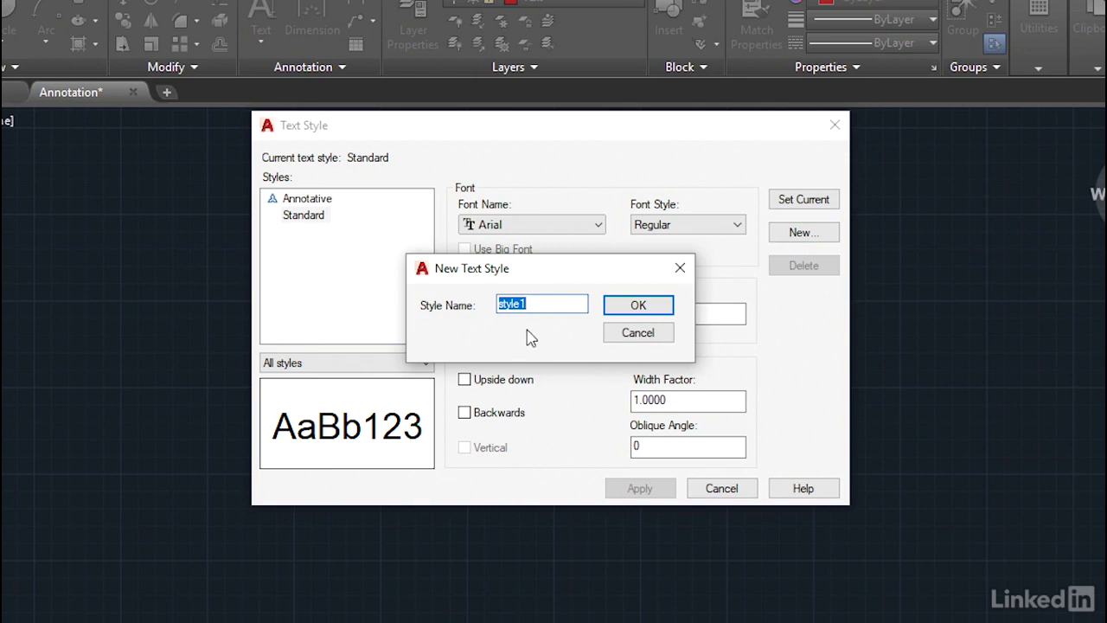
text(Training)
click(656, 307)
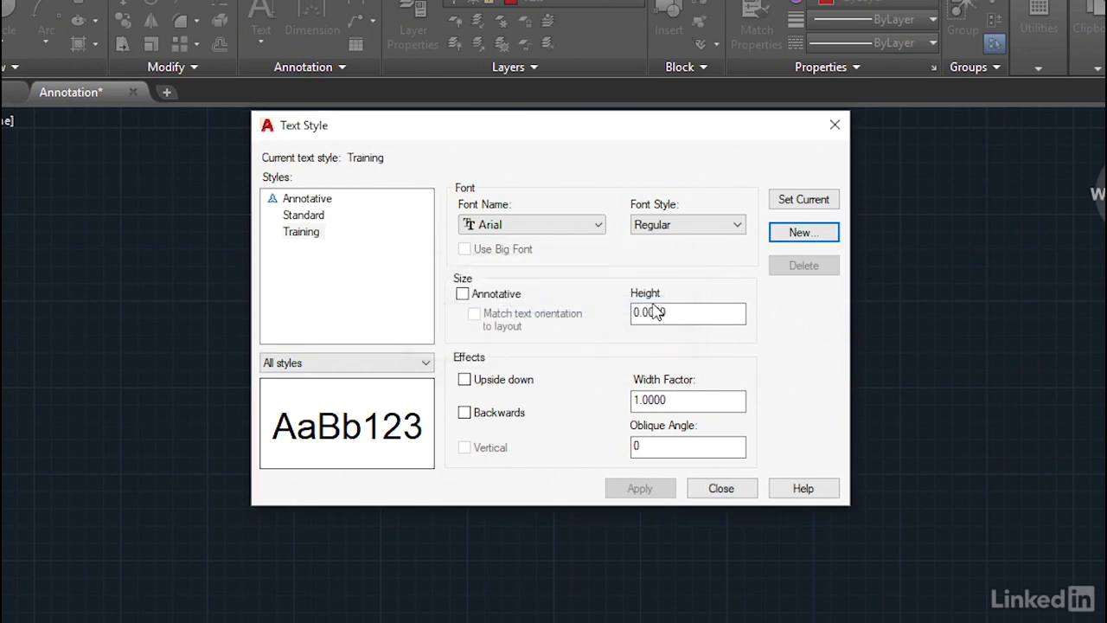
Step: Set the Training text style's font to Verdana with the Italic font style and apply it
click(598, 225)
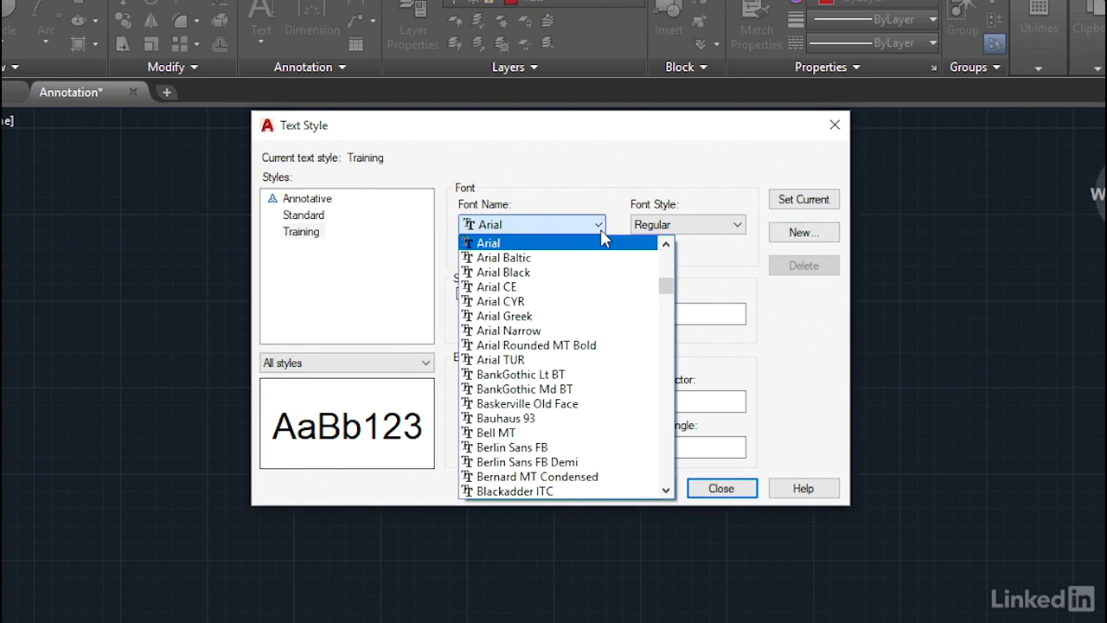
key(v)
click(549, 256)
click(675, 227)
click(654, 275)
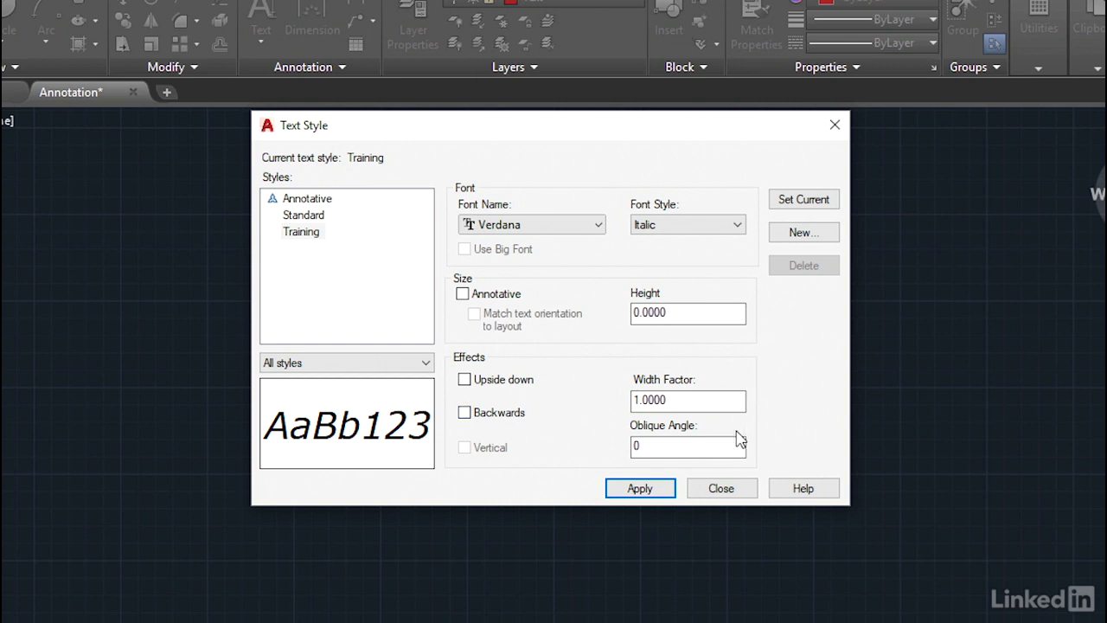
click(639, 491)
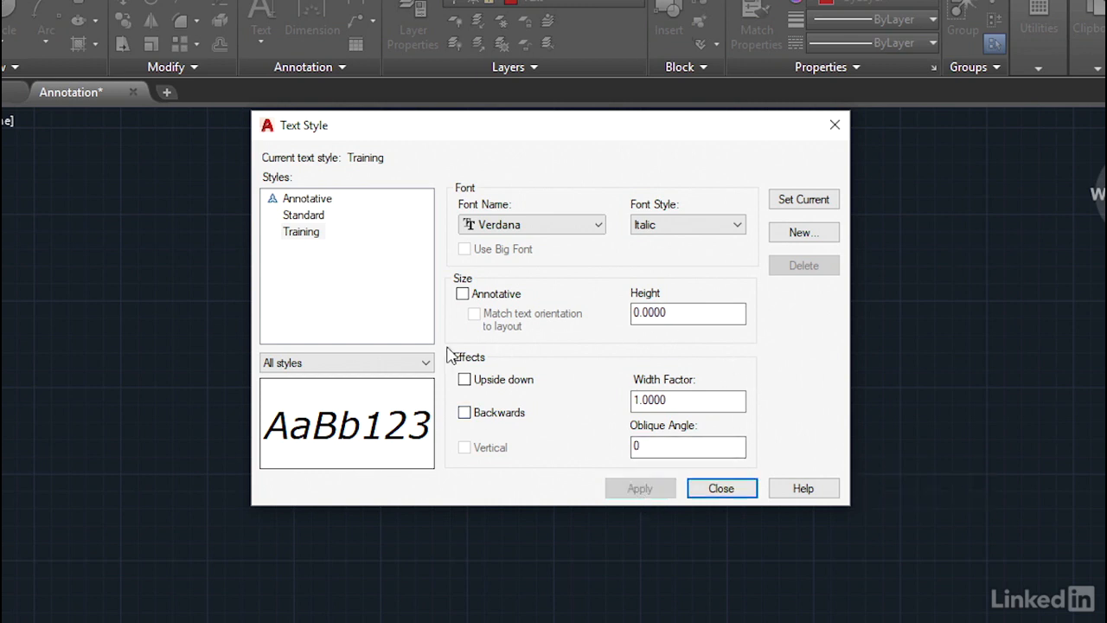
Step: Make Training the current text style and close the text style settings
click(307, 232)
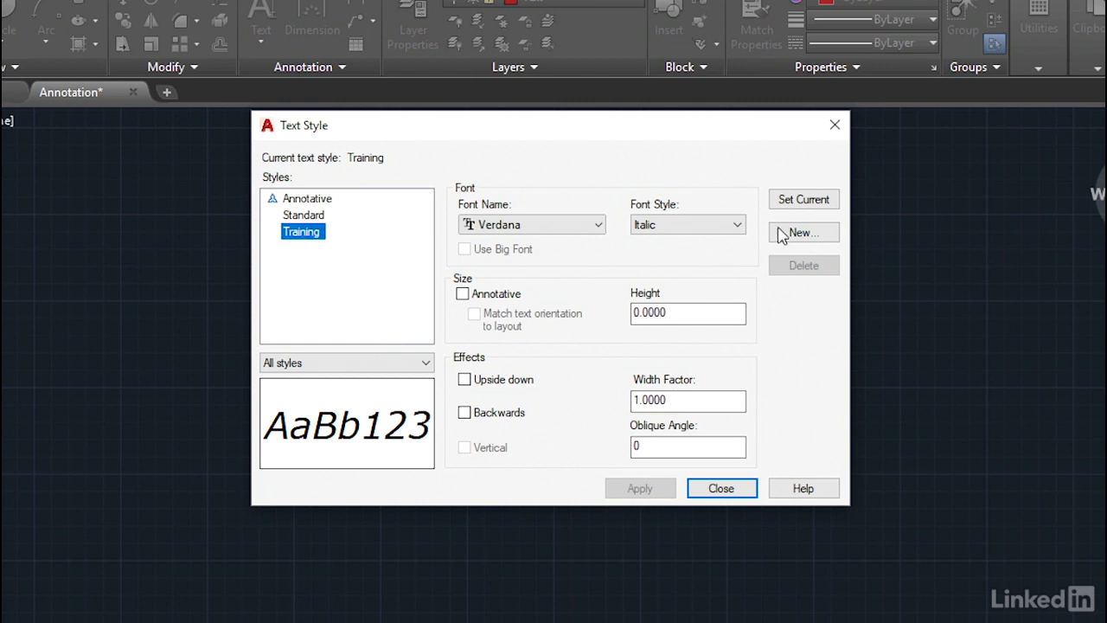
click(791, 209)
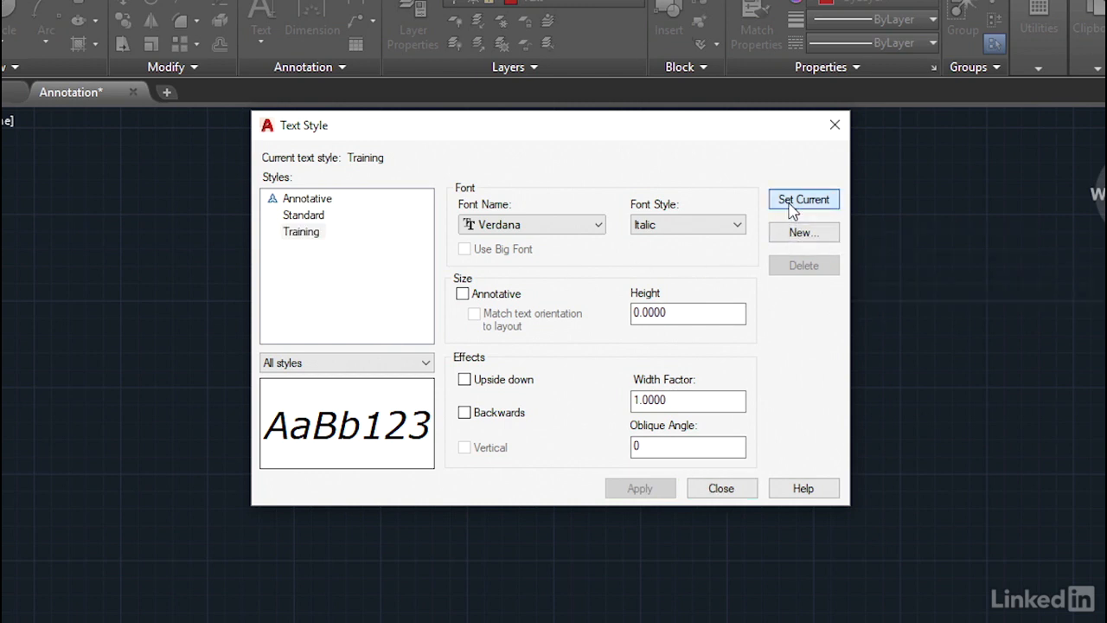
click(721, 488)
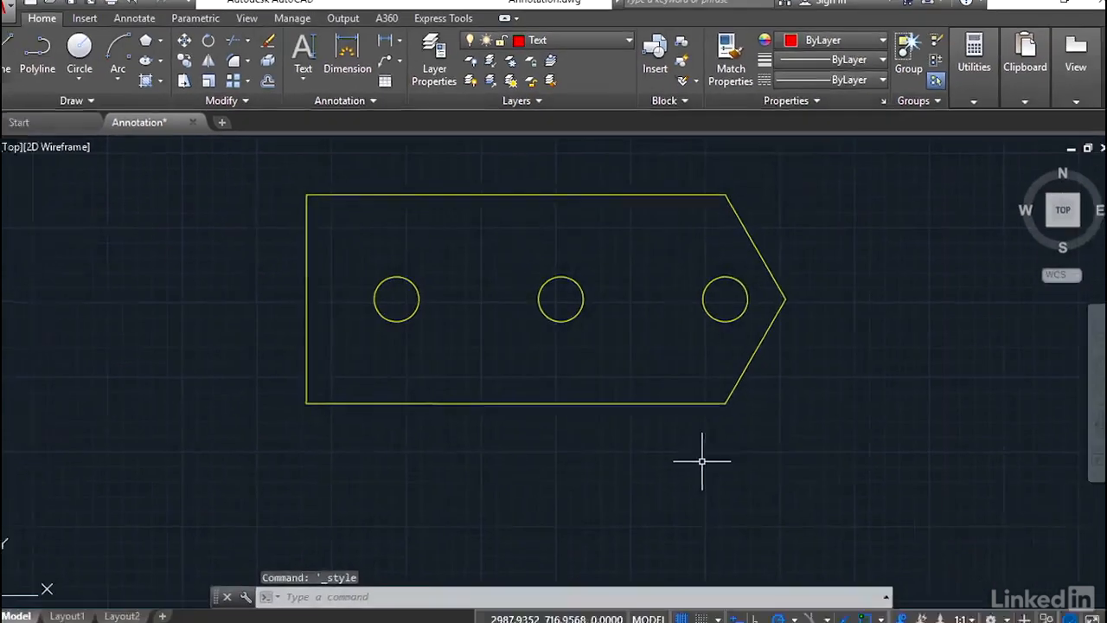
Step: Check the available text styles and review the Training style's settings in the text style manager
click(381, 108)
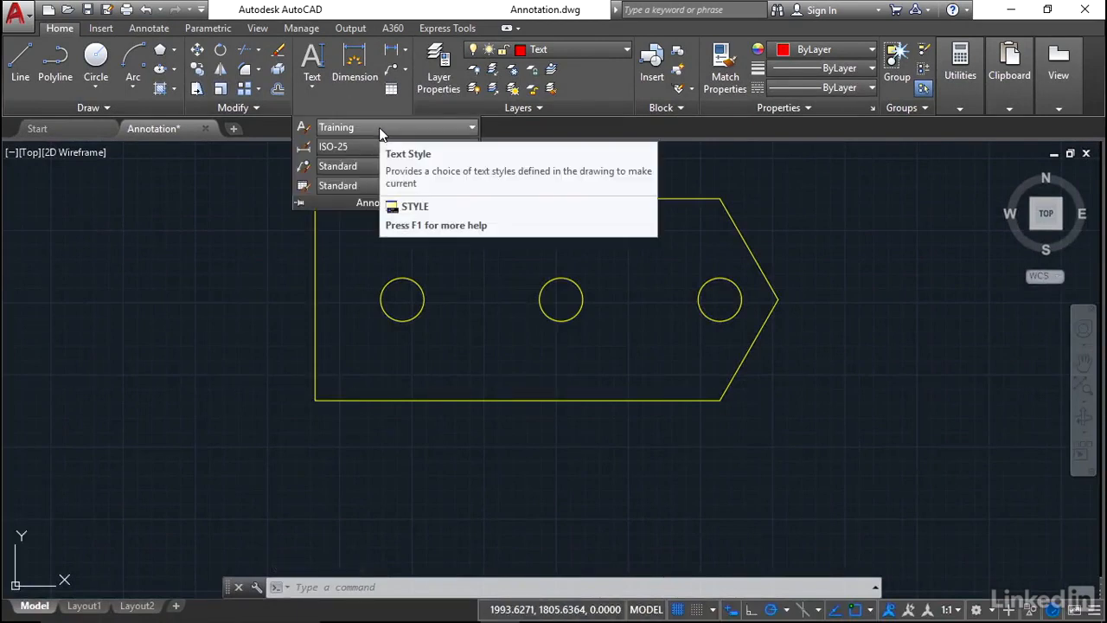
click(473, 127)
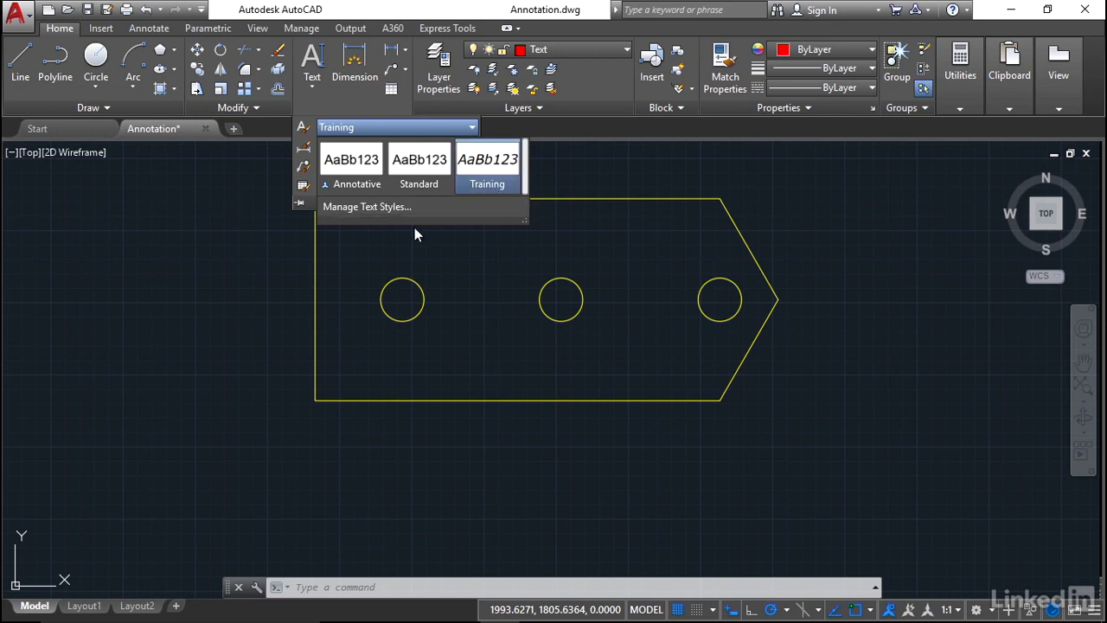
click(391, 210)
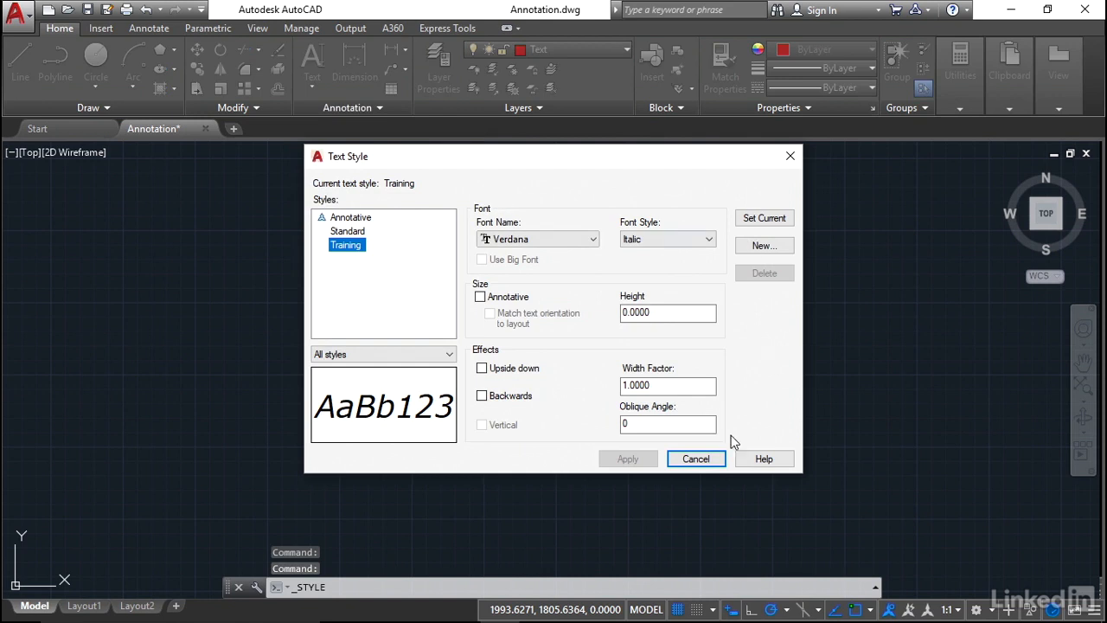
click(701, 459)
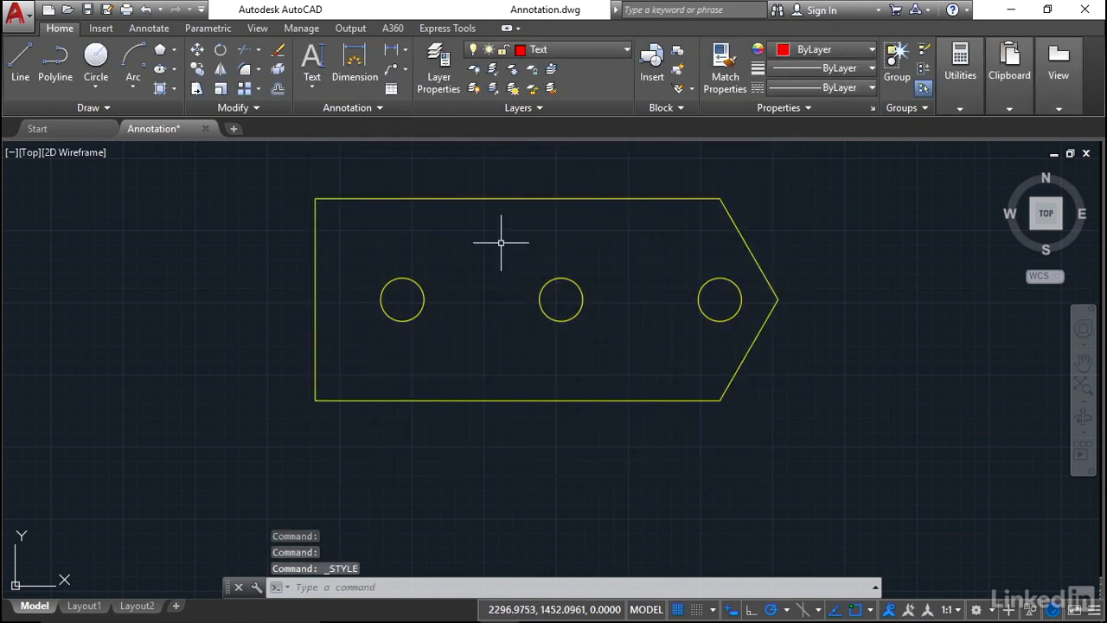